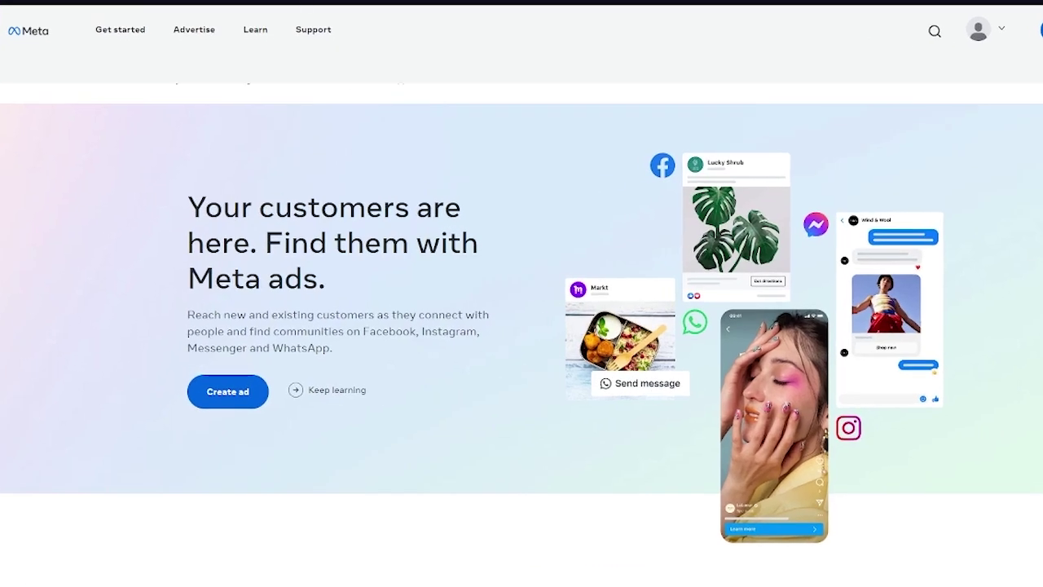
# Open the Support menu, then start a new browser tab for a web search
pyautogui.click(305, 59)
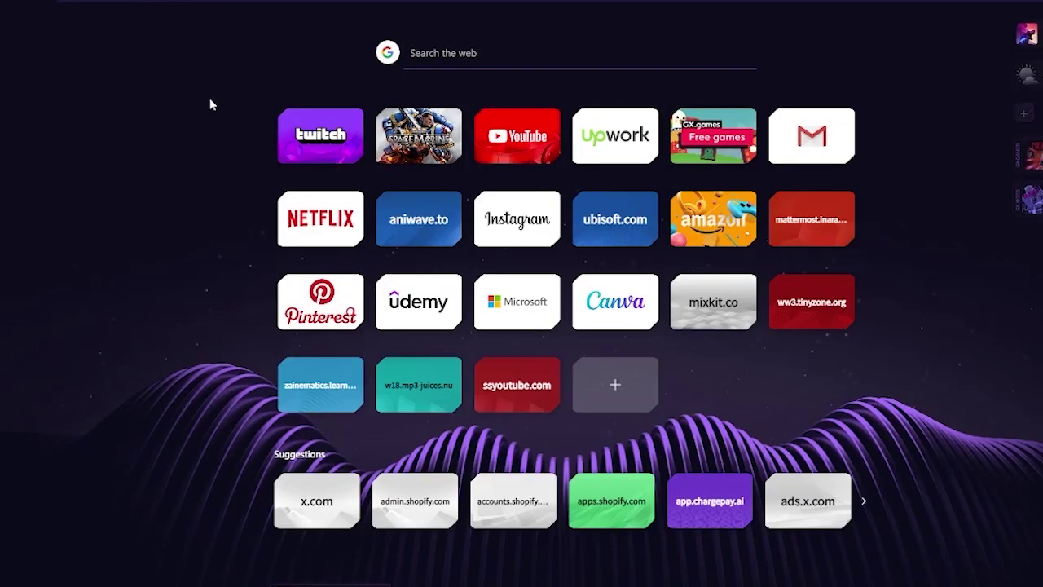
pyautogui.hotkey('ctrl', 'l')
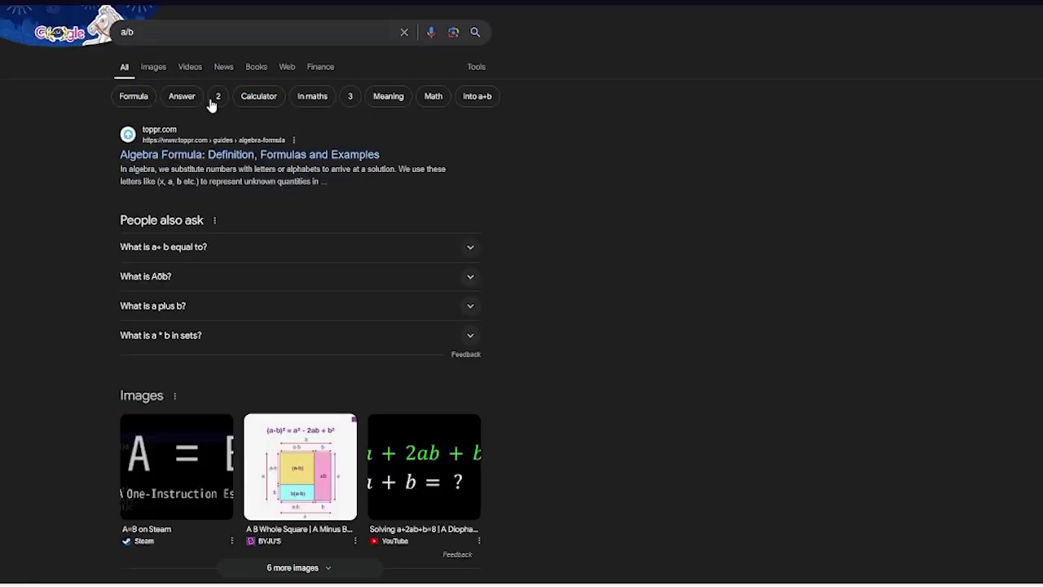
# Extend the Google search query to 'a/b test' and run the search
pyautogui.click(182, 40)
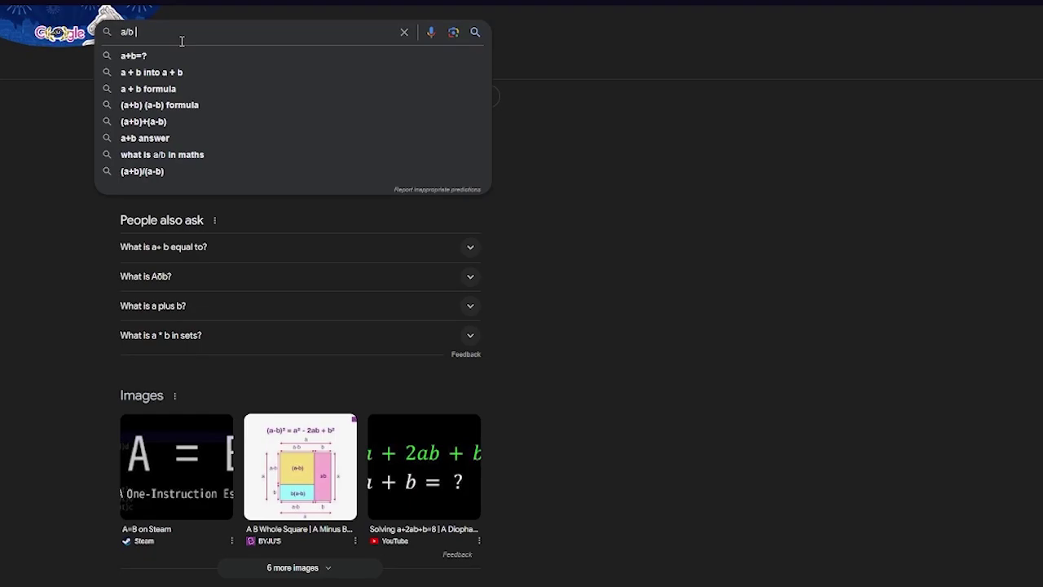
pyautogui.write('test')
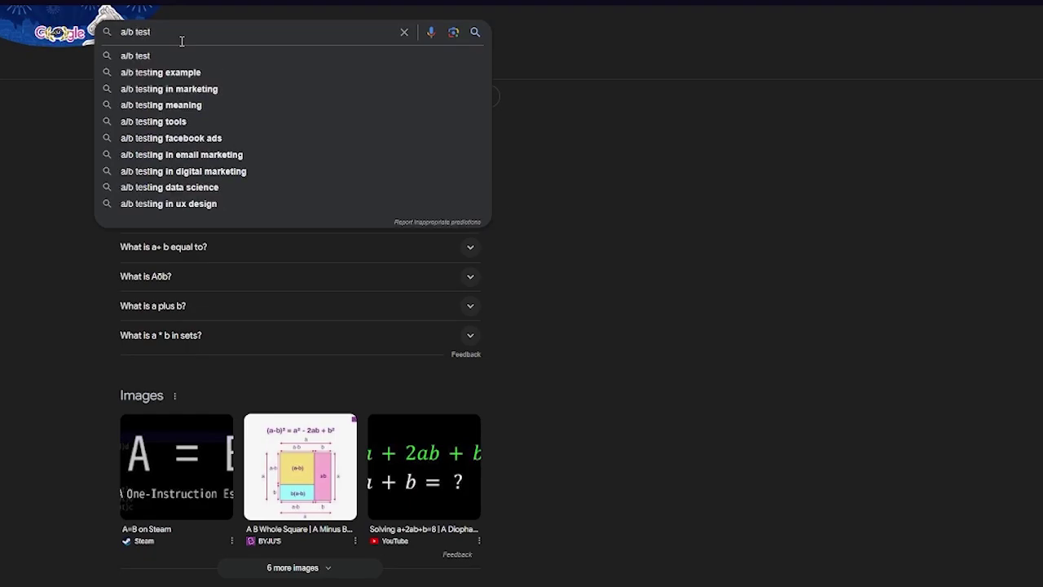
pyautogui.press('Return')
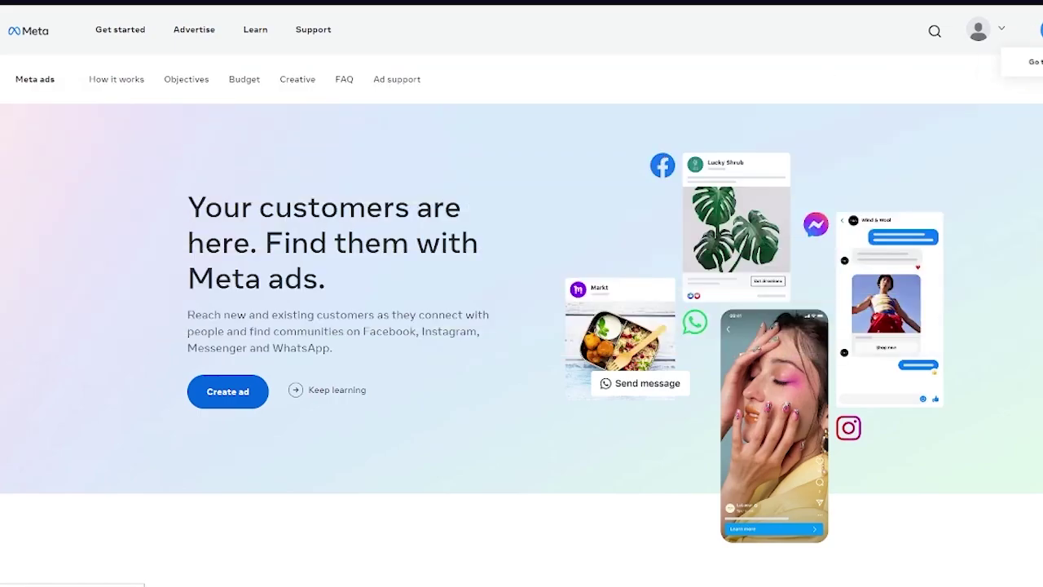
# Create a new ad account for the Shopify business with industry set to E-commerce
pyautogui.moveTo(1040, 31)
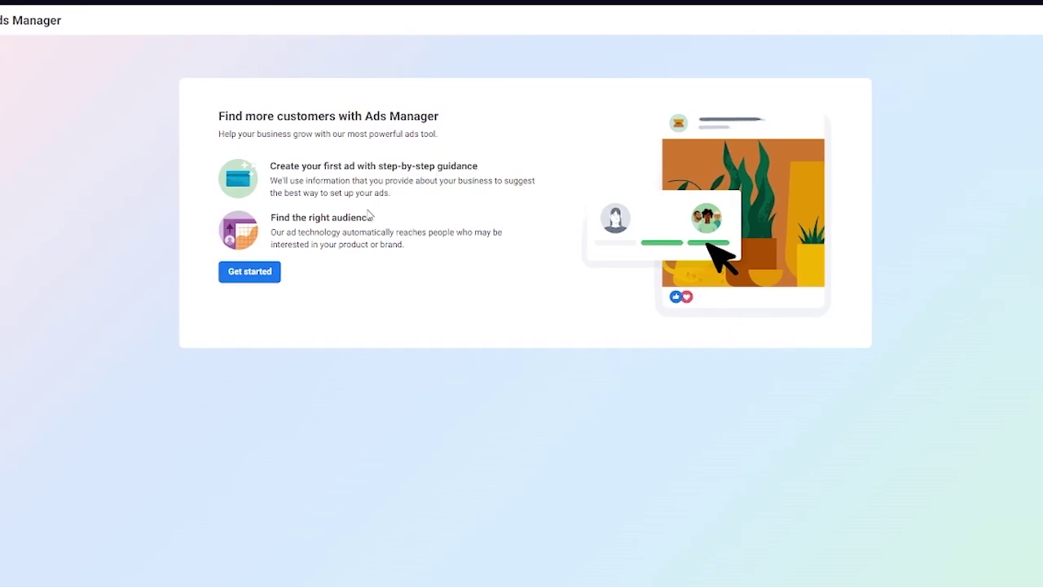
pyautogui.click(226, 285)
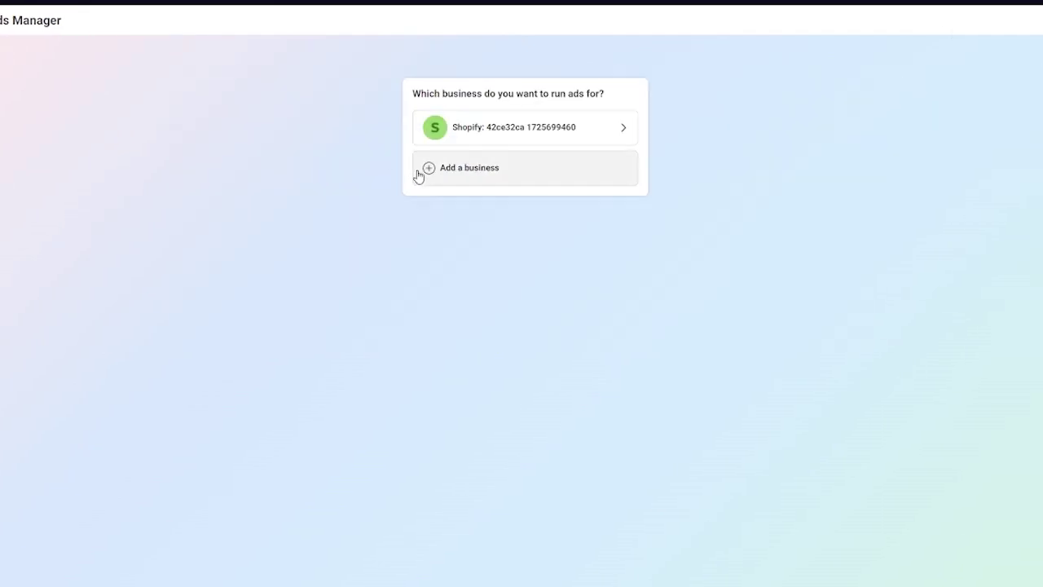
pyautogui.click(549, 134)
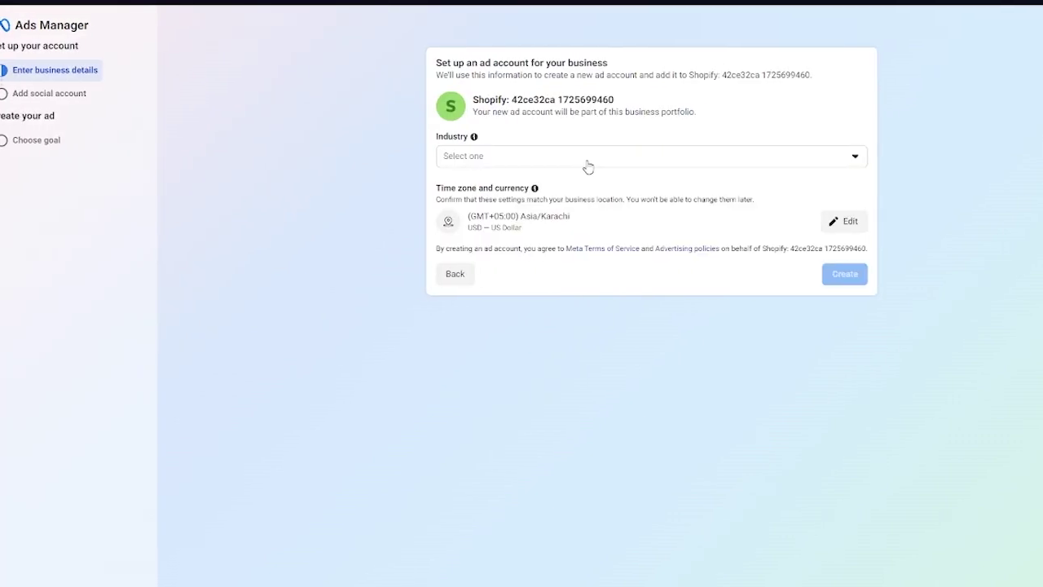
pyautogui.click(511, 158)
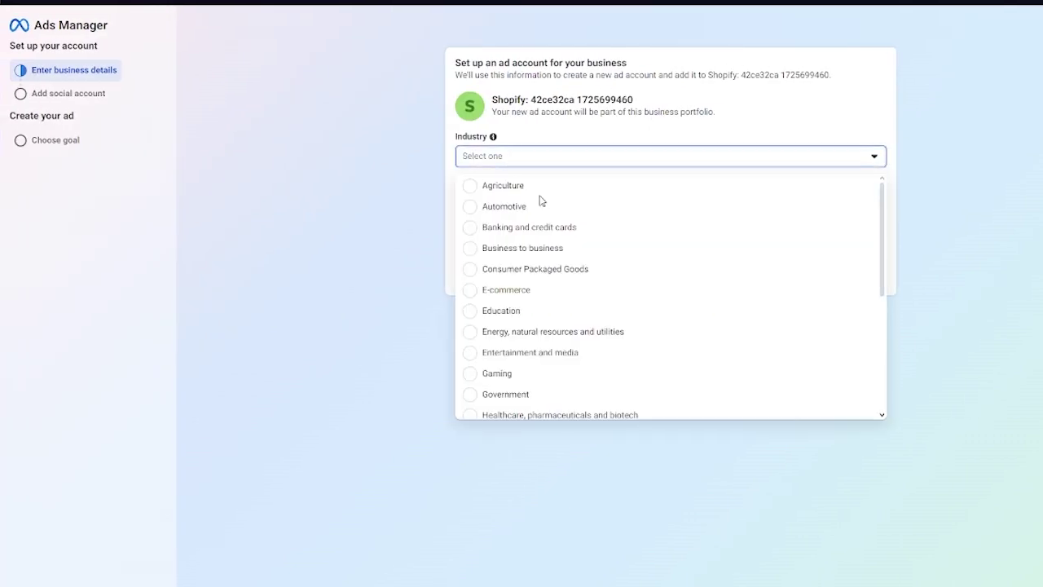
pyautogui.click(555, 291)
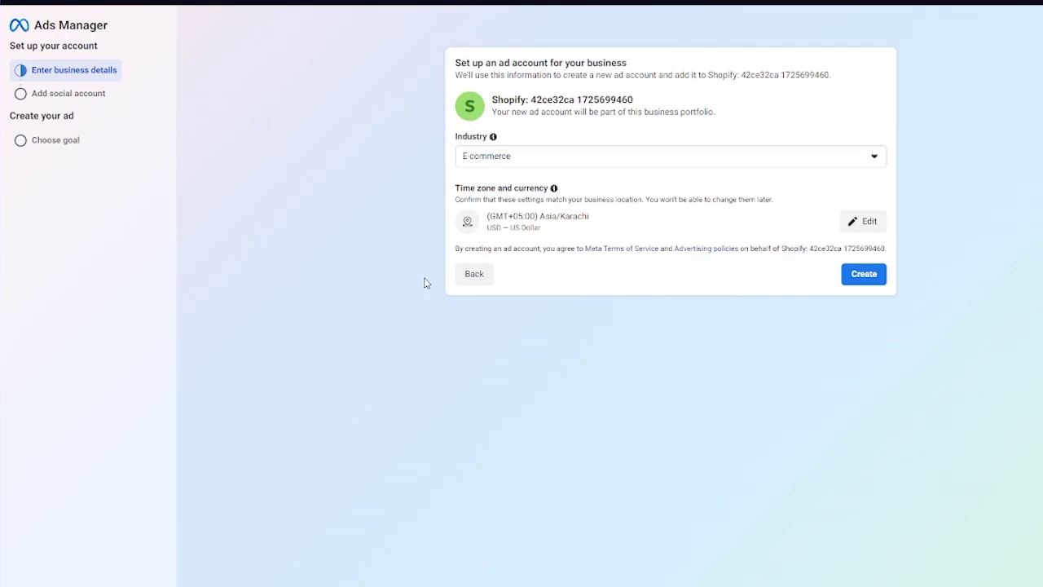
pyautogui.click(851, 280)
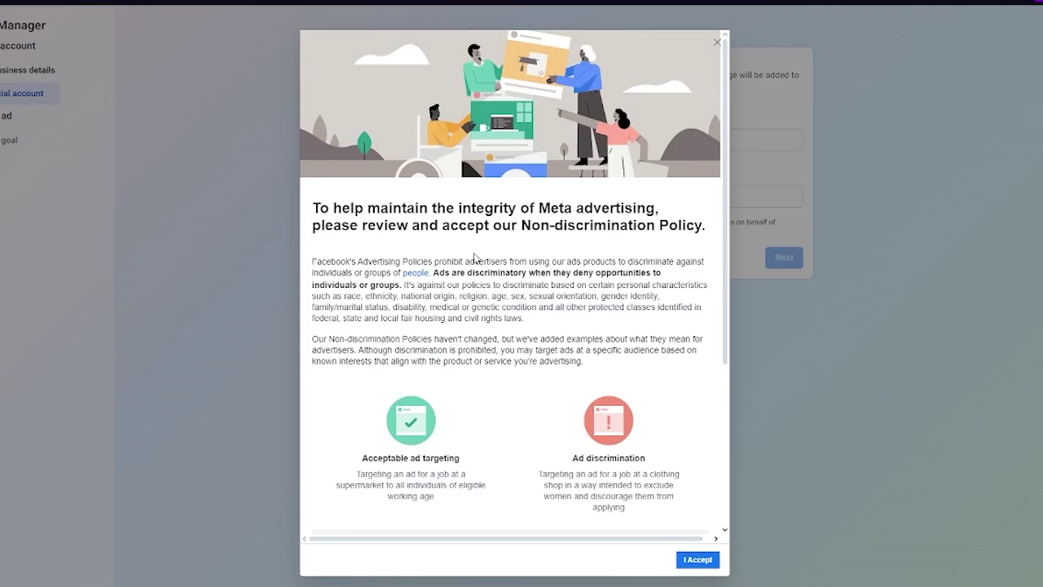
# Accept the Non-discrimination Policy and dismiss the confirmation
pyautogui.scroll(-3, 638, 360)
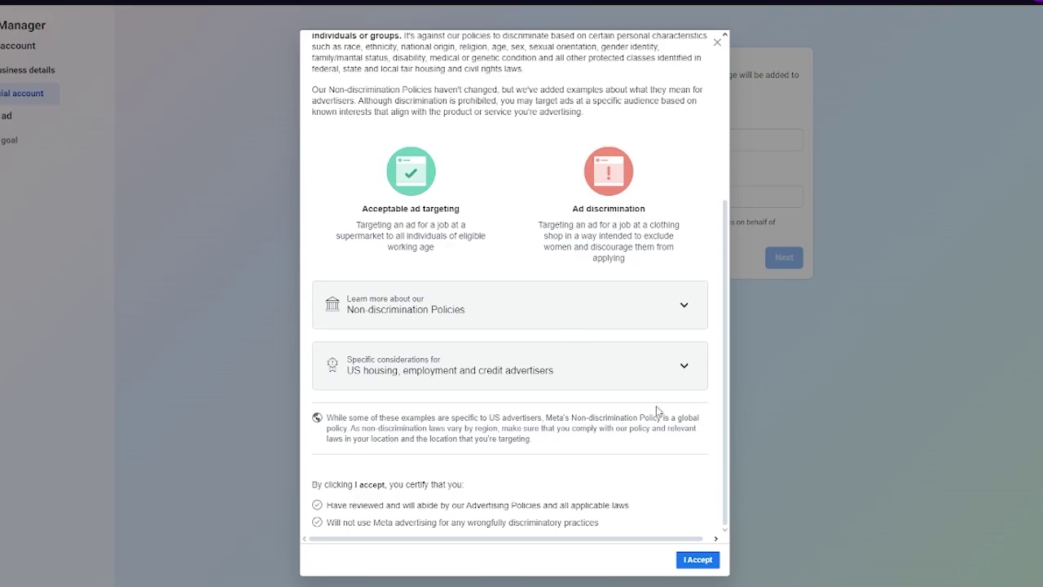
pyautogui.click(705, 560)
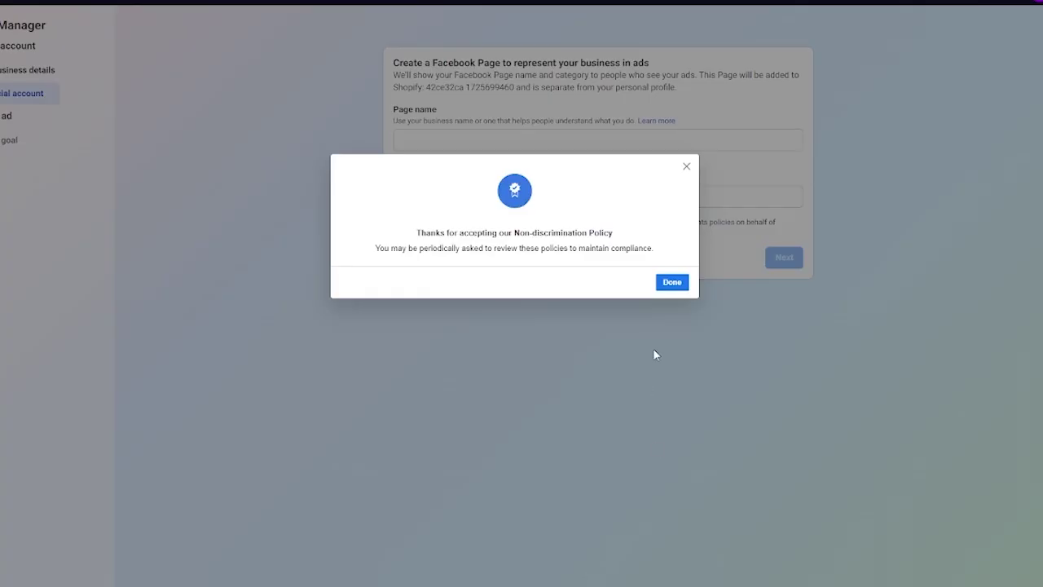
pyautogui.click(672, 283)
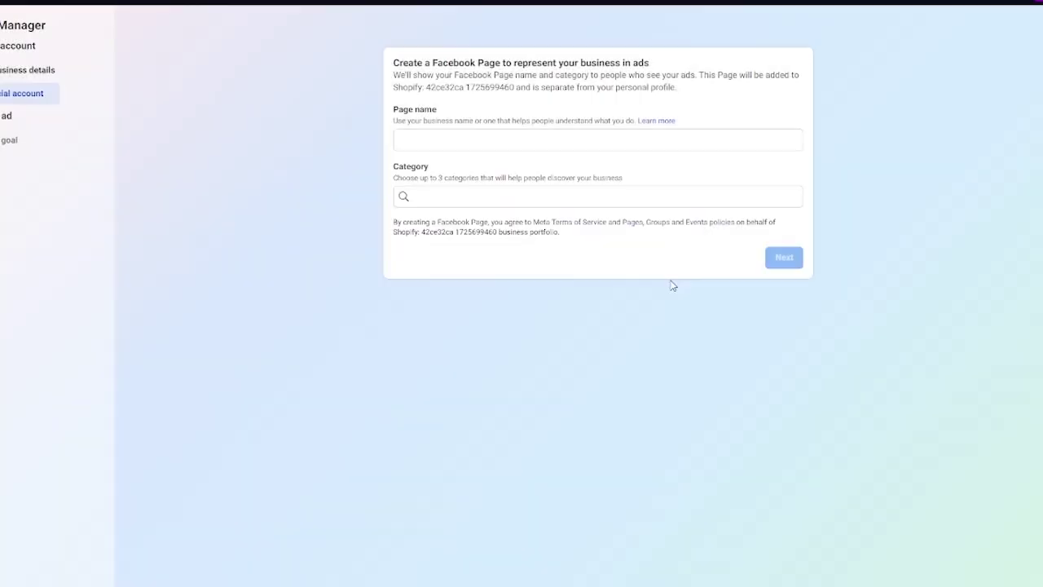
# Create a Facebook Page named for the coffee business, categorised as Men's clothes shop
pyautogui.click(428, 140)
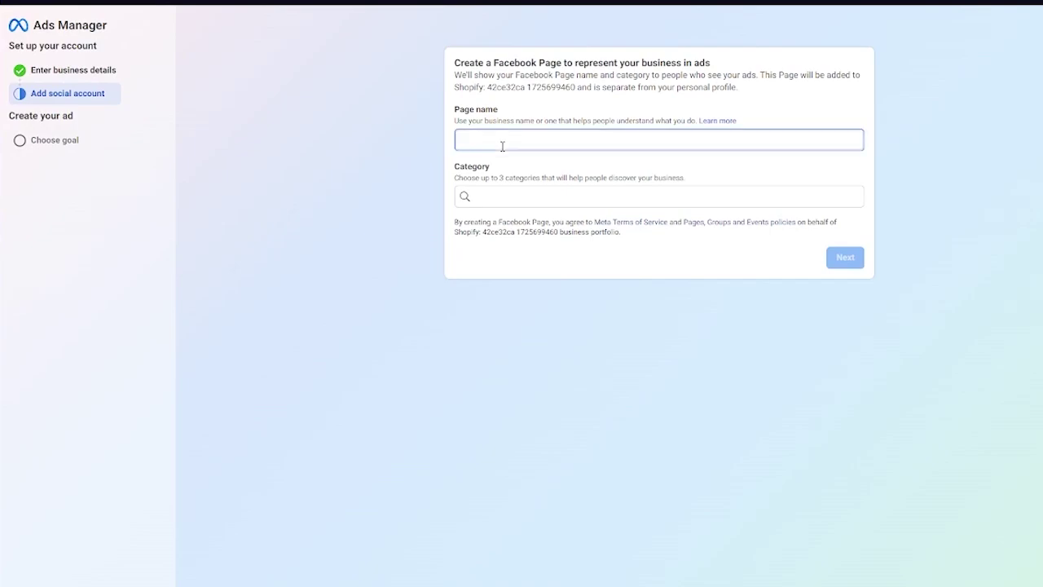
pyautogui.write('Johns coffeee')
pyautogui.click(537, 193)
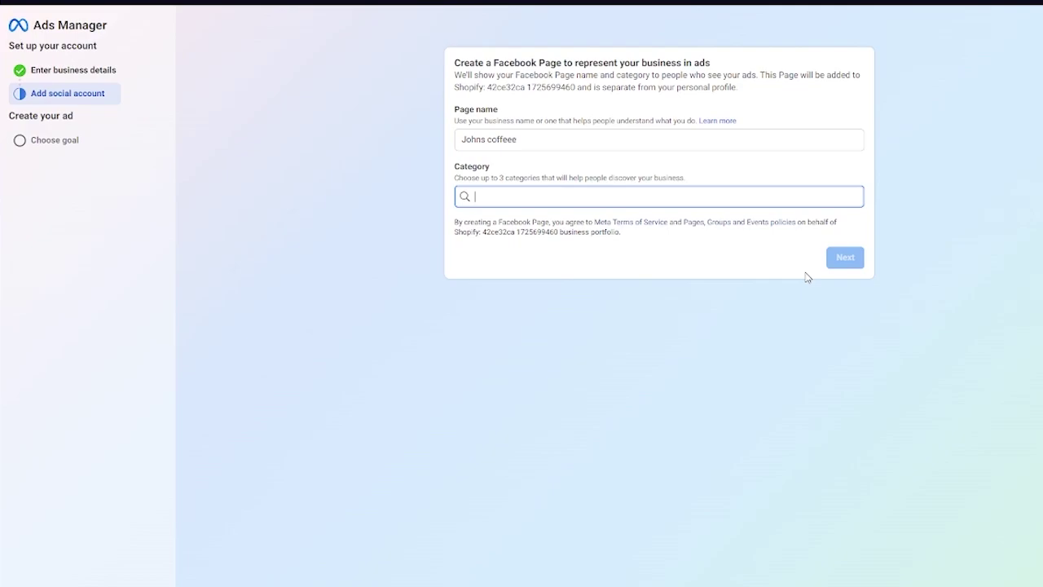
pyautogui.write('e')
pyautogui.click(624, 296)
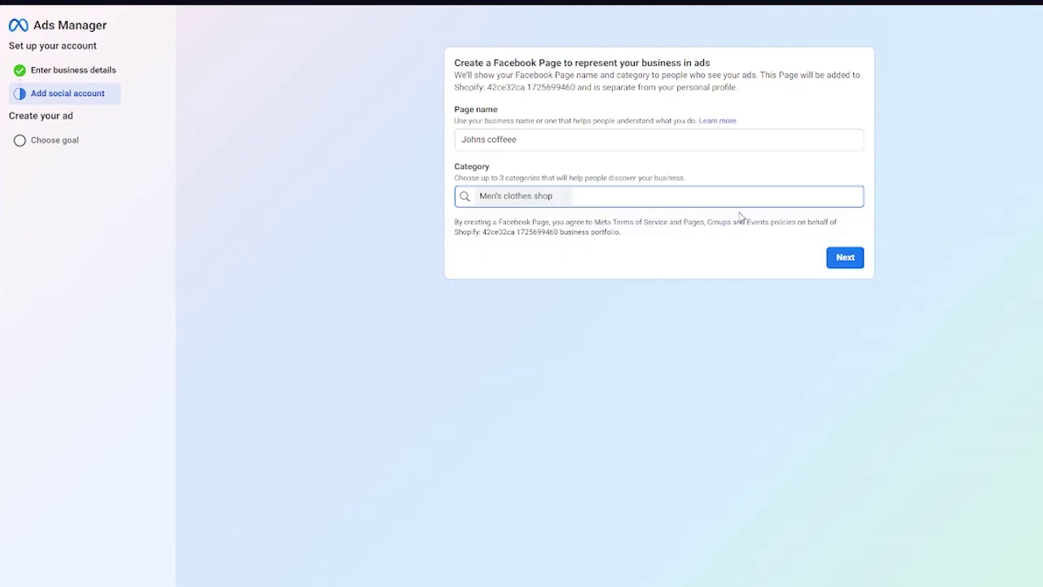
pyautogui.click(849, 256)
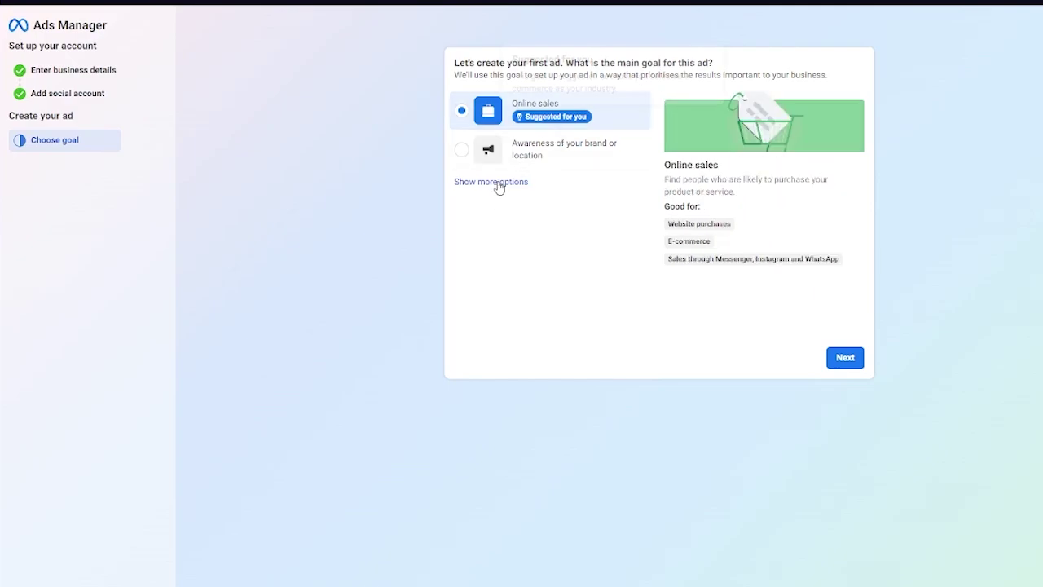
# After trying Awareness, Traffic, Engagement and Leads, choose 'More people using your app' and continue
pyautogui.click(471, 187)
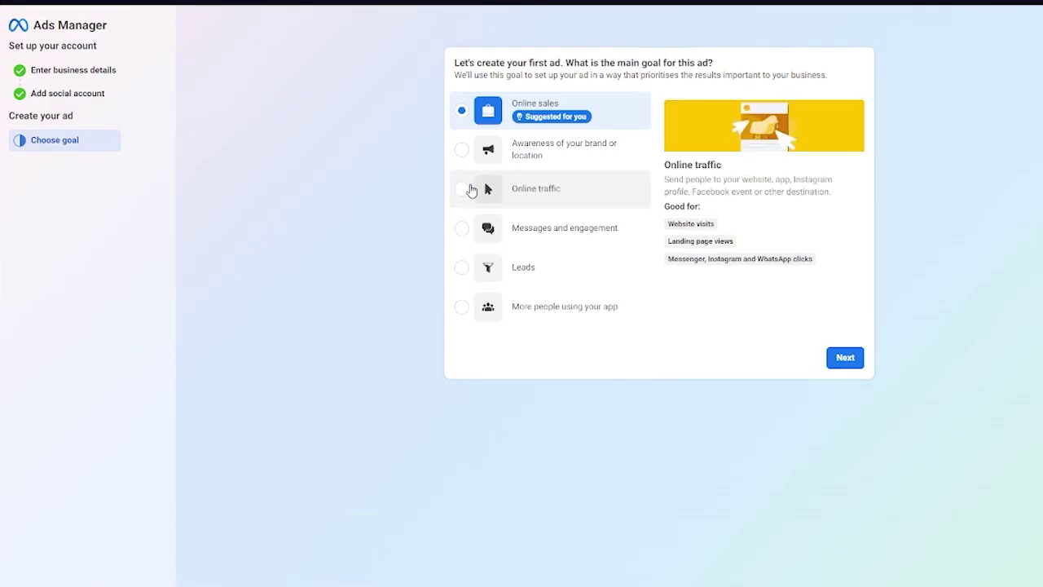
pyautogui.click(536, 163)
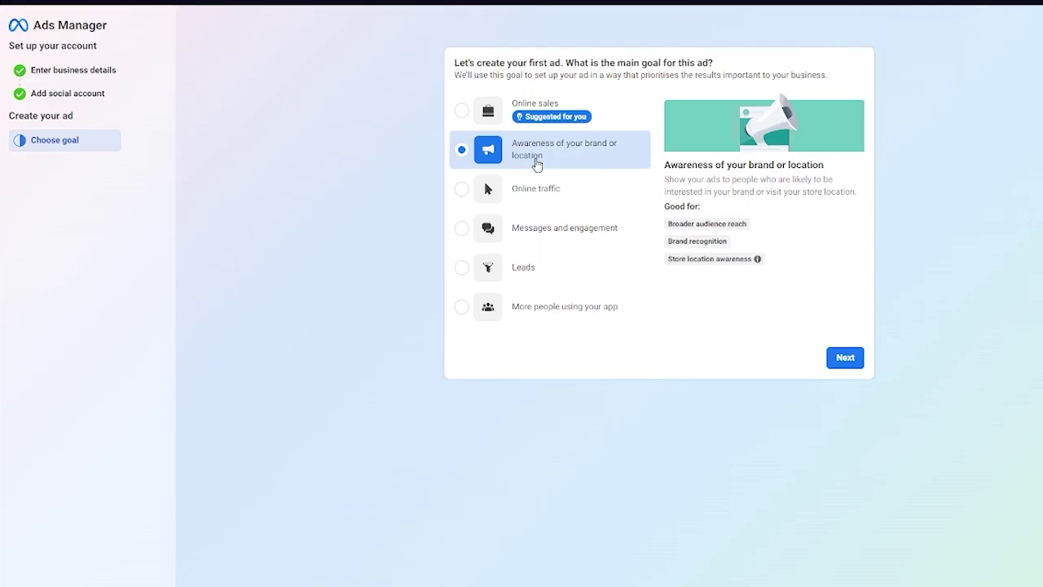
pyautogui.click(530, 198)
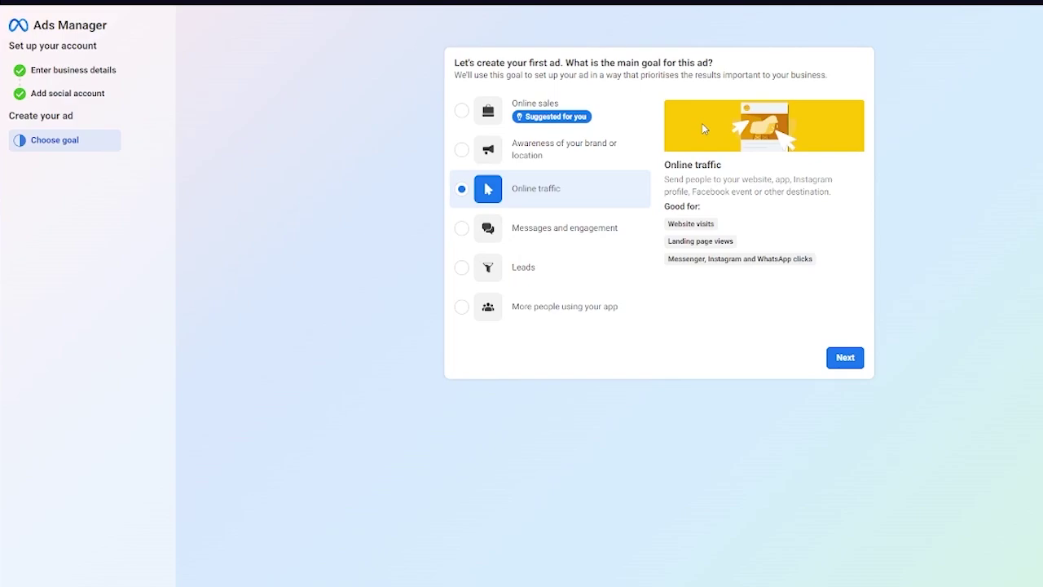
pyautogui.click(536, 228)
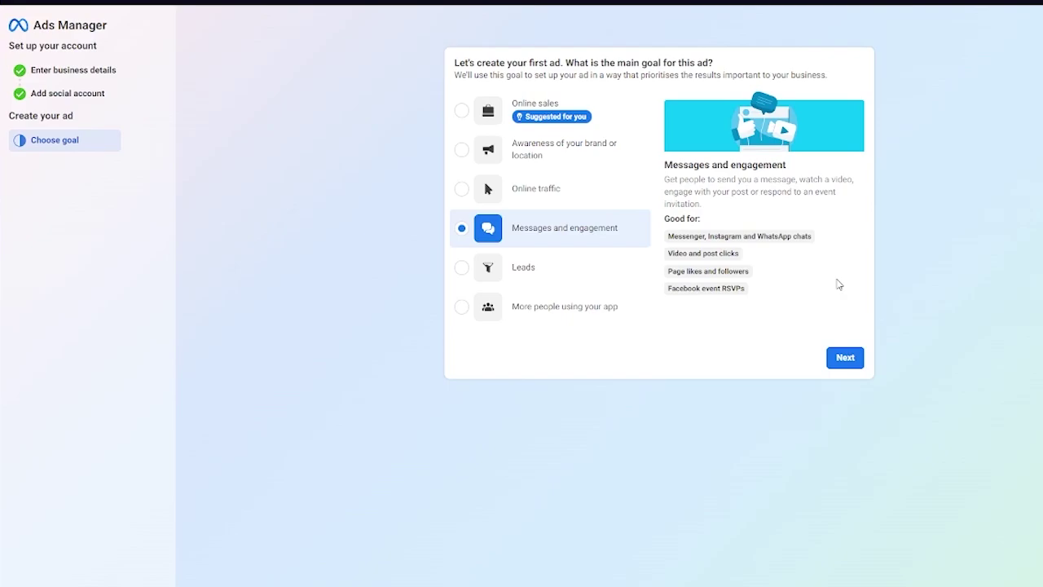
pyautogui.click(562, 268)
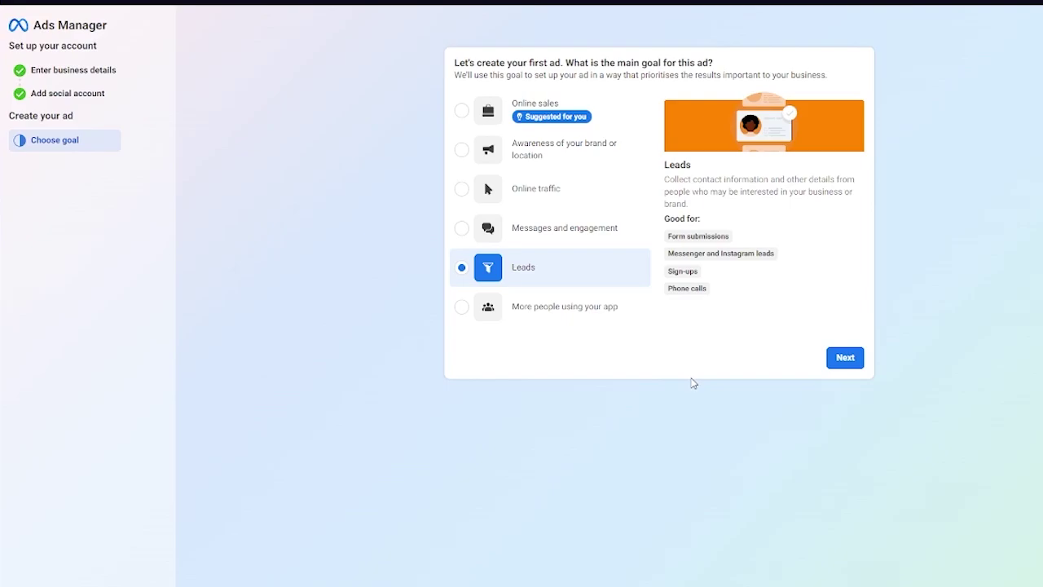
pyautogui.click(526, 306)
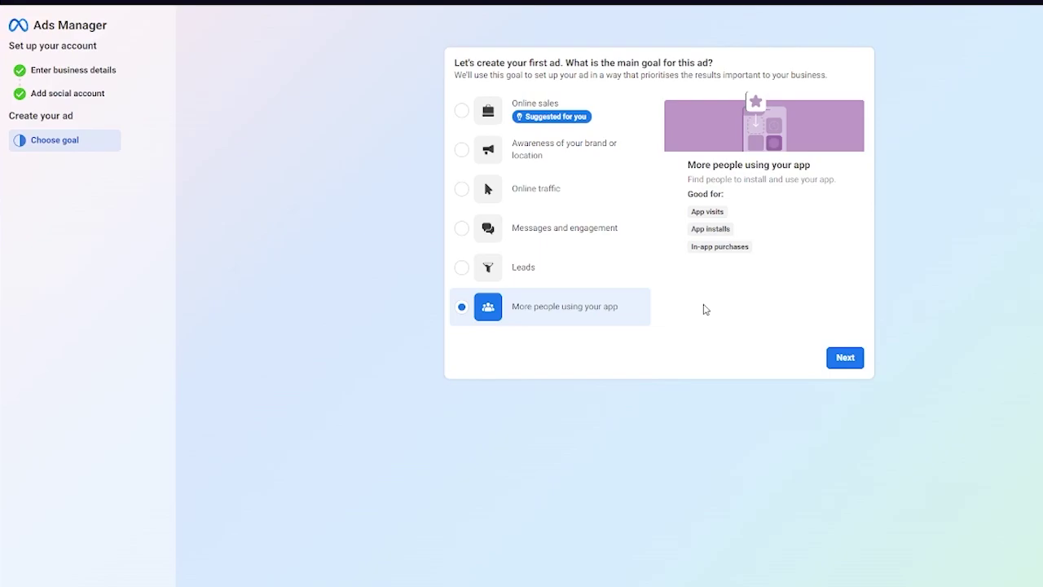
pyautogui.click(845, 360)
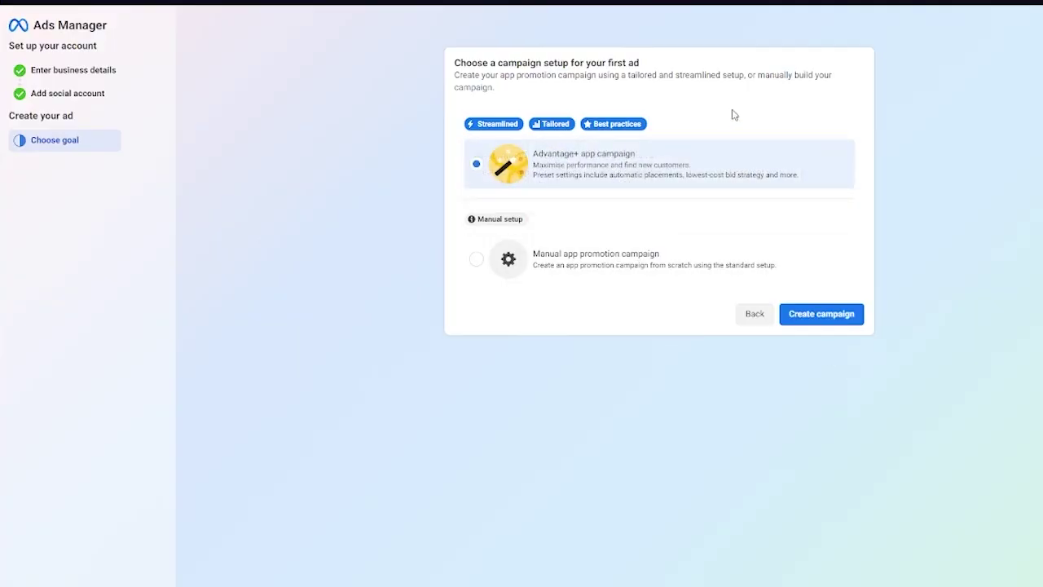
# Create the Advantage+ app campaign draft 'Advantage+ app campaign 07/09/2024'
pyautogui.click(829, 315)
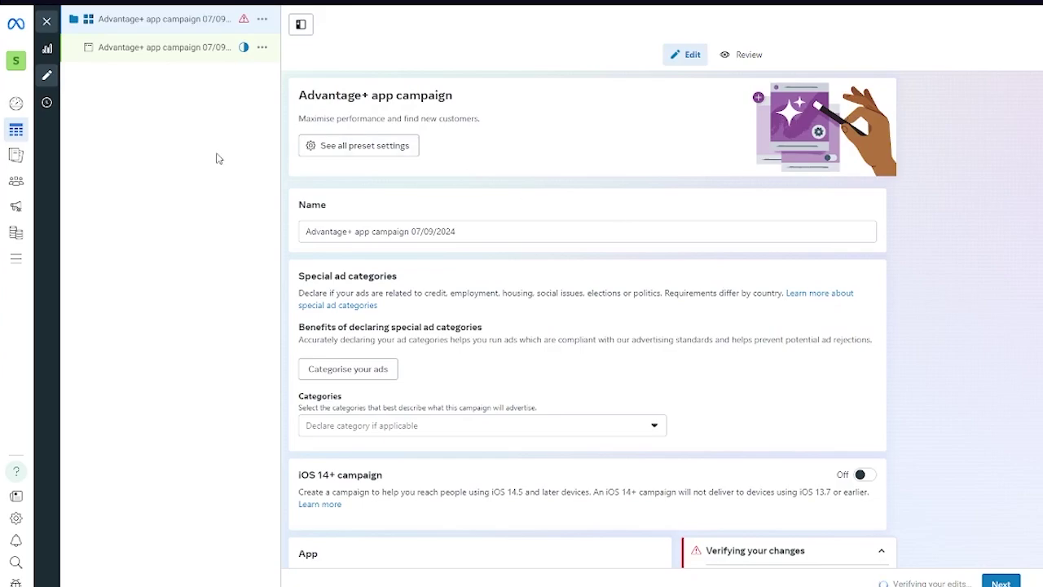
pyautogui.moveTo(14, 134)
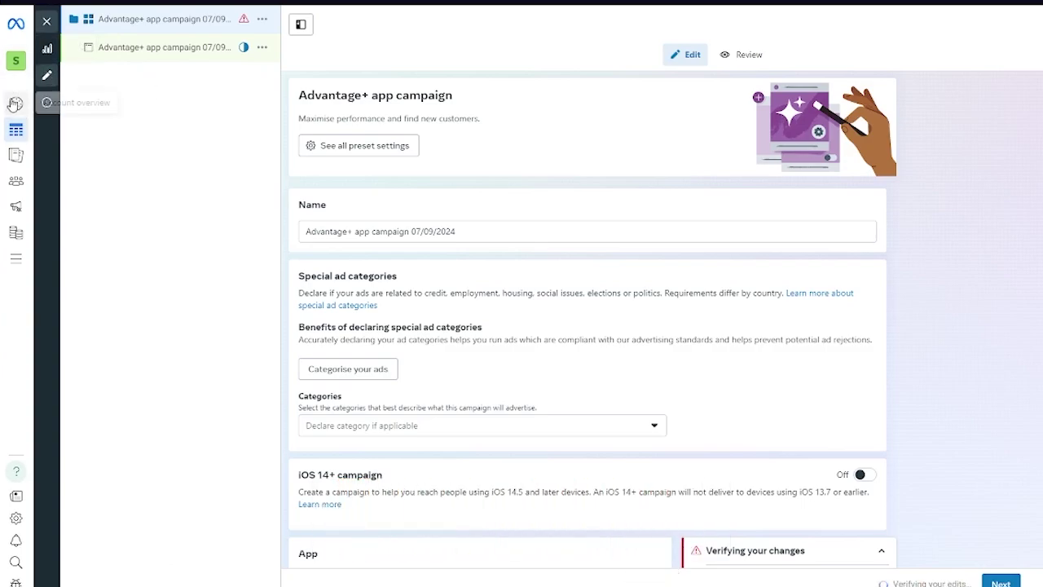
# Go through Account overview to the Campaigns list and clear the campaign selection filter
pyautogui.click(49, 102)
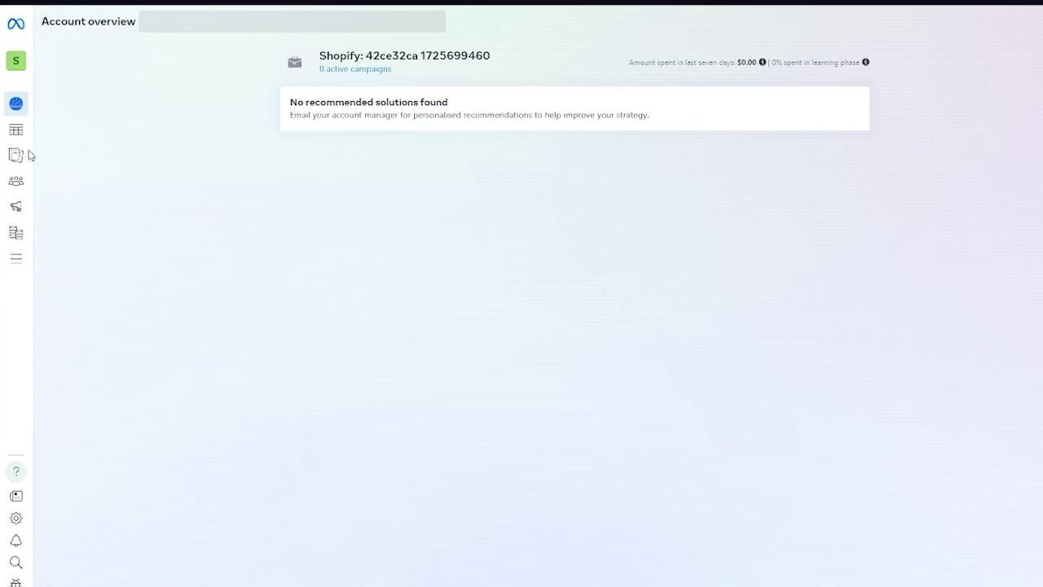
pyautogui.click(49, 141)
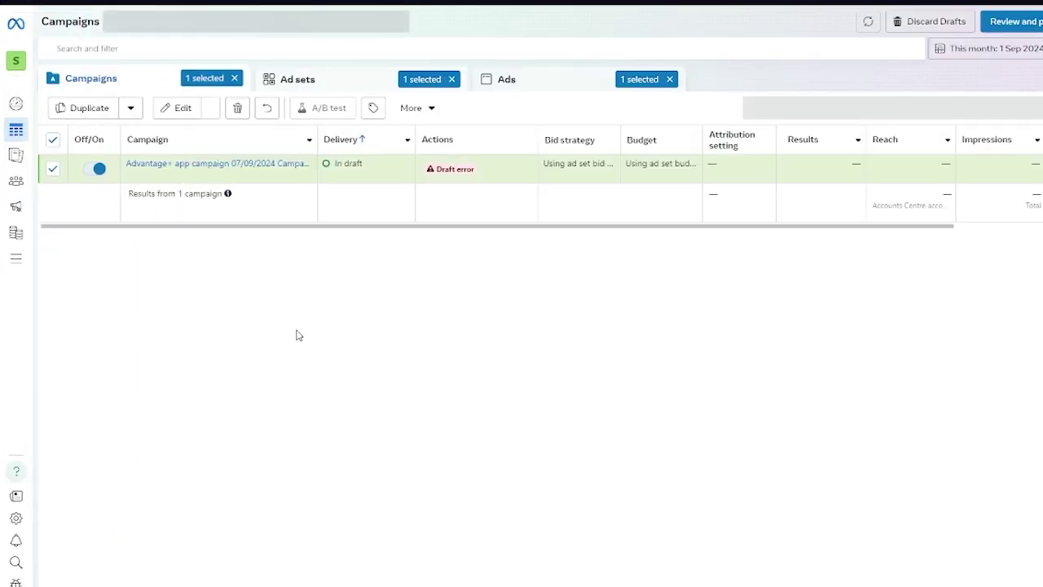
pyautogui.click(52, 142)
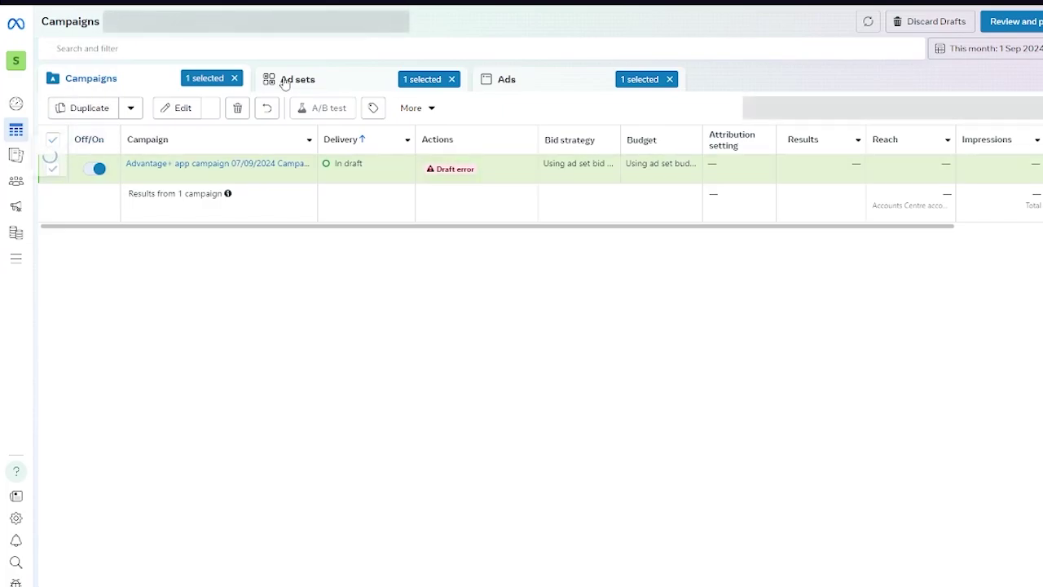
pyautogui.click(235, 79)
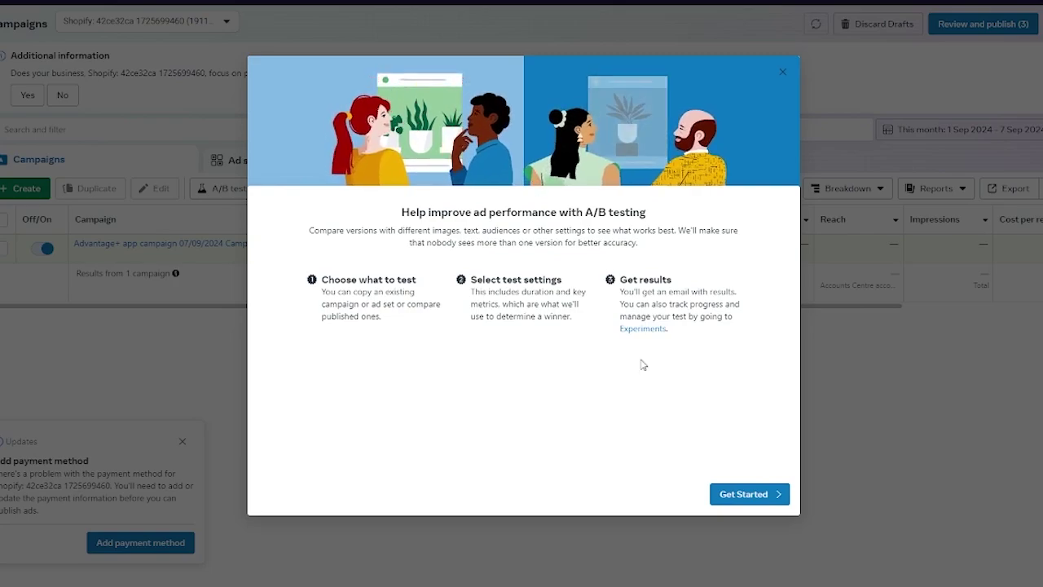
# Start the A/B test setup and choose to compare two existing ads
pyautogui.click(741, 494)
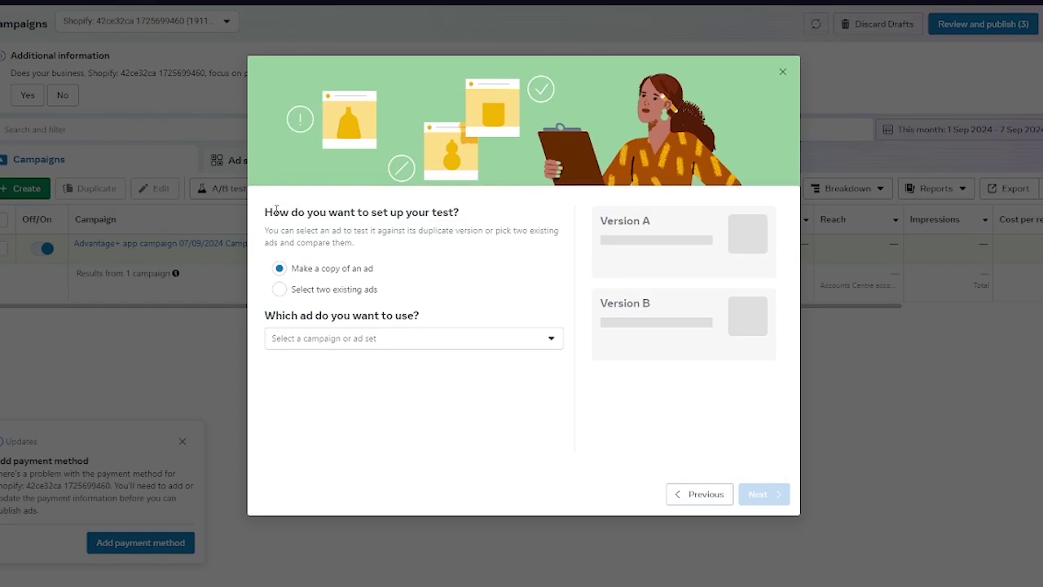
pyautogui.moveTo(276, 211); pyautogui.dragTo(466, 208)
pyautogui.click(566, 242)
pyautogui.click(326, 292)
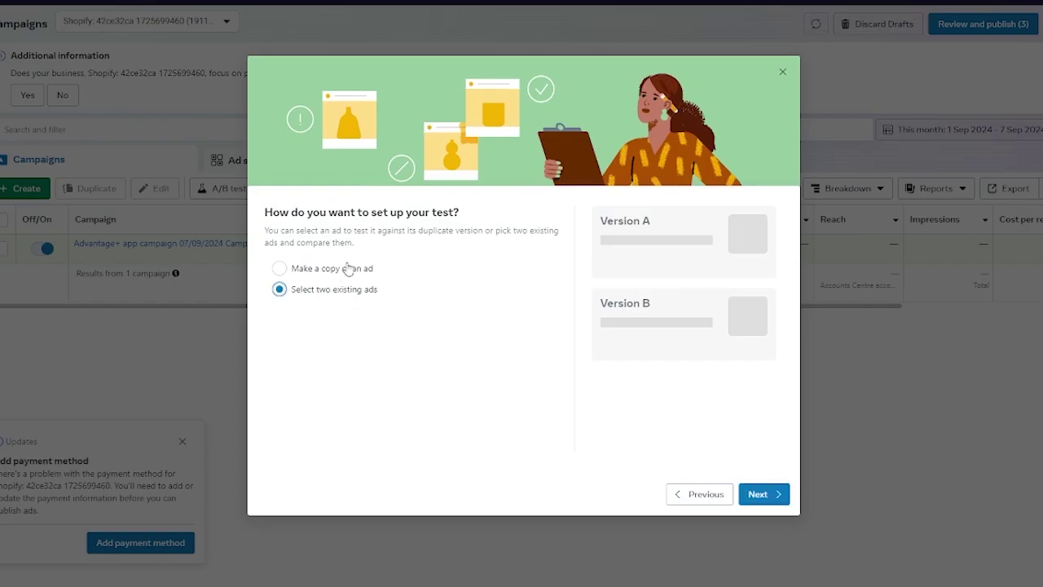
pyautogui.click(344, 269)
pyautogui.click(448, 334)
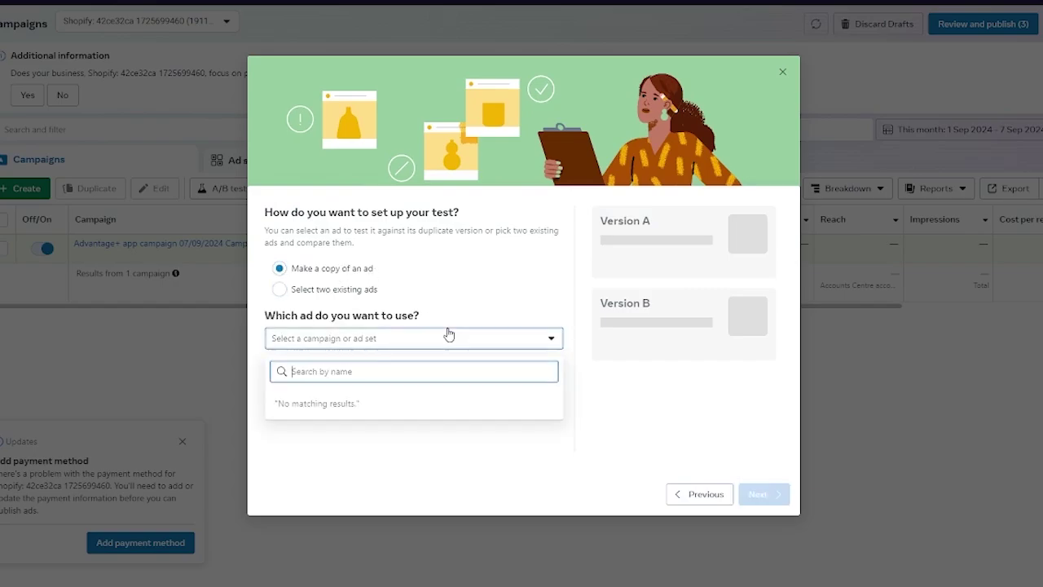
pyautogui.click(348, 497)
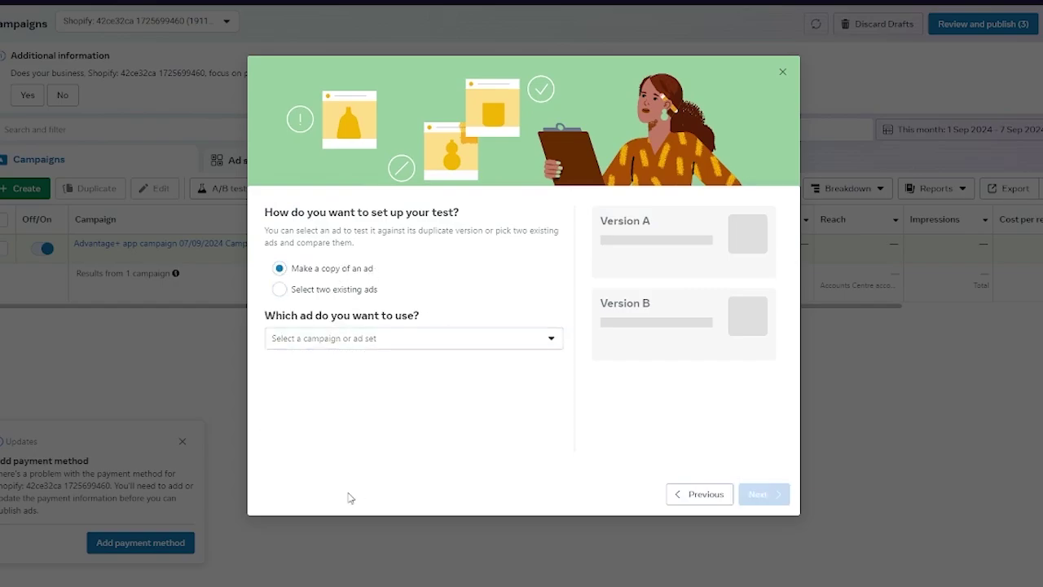
pyautogui.click(326, 294)
pyautogui.click(763, 493)
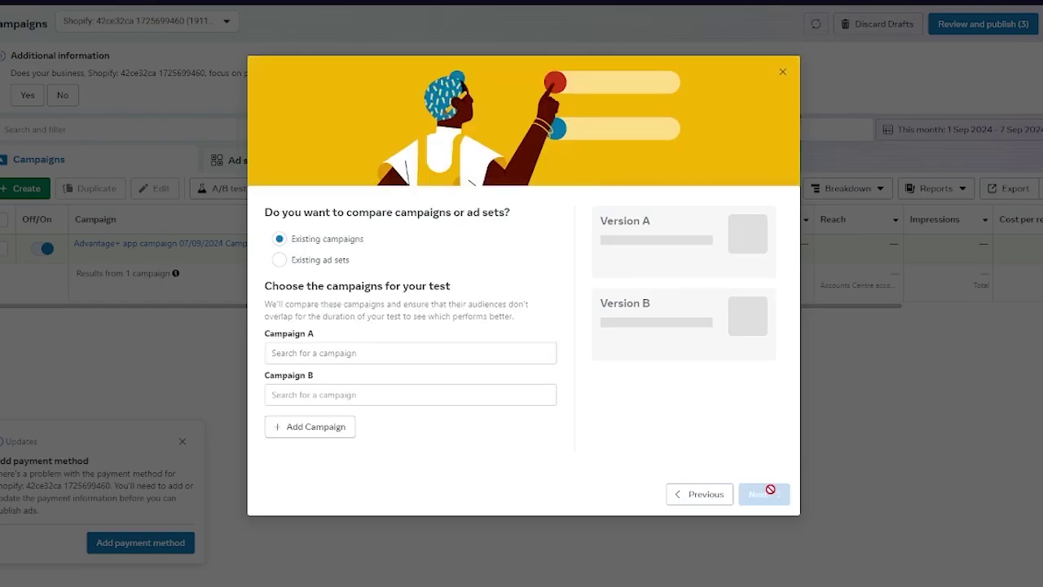
# Switch the test to compare existing campaigns, add a third campaign slot, then close the setup
pyautogui.click(323, 265)
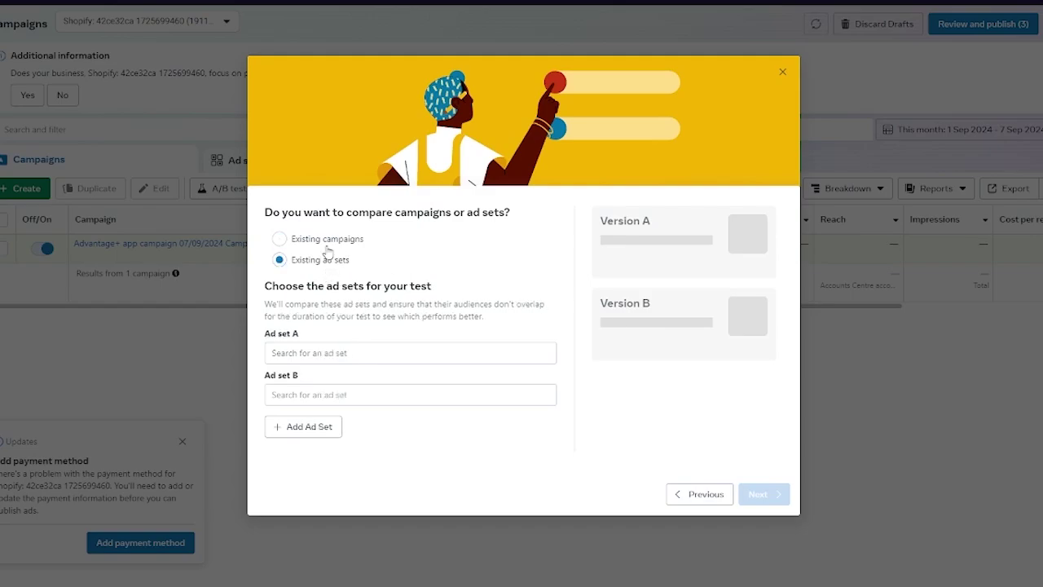
pyautogui.click(327, 240)
pyautogui.click(360, 357)
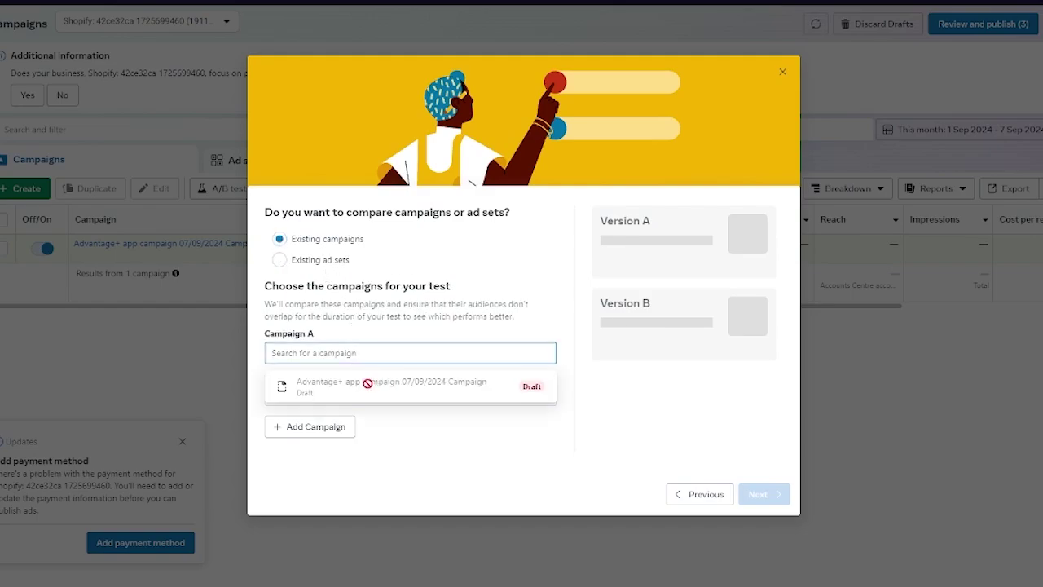
pyautogui.click(346, 434)
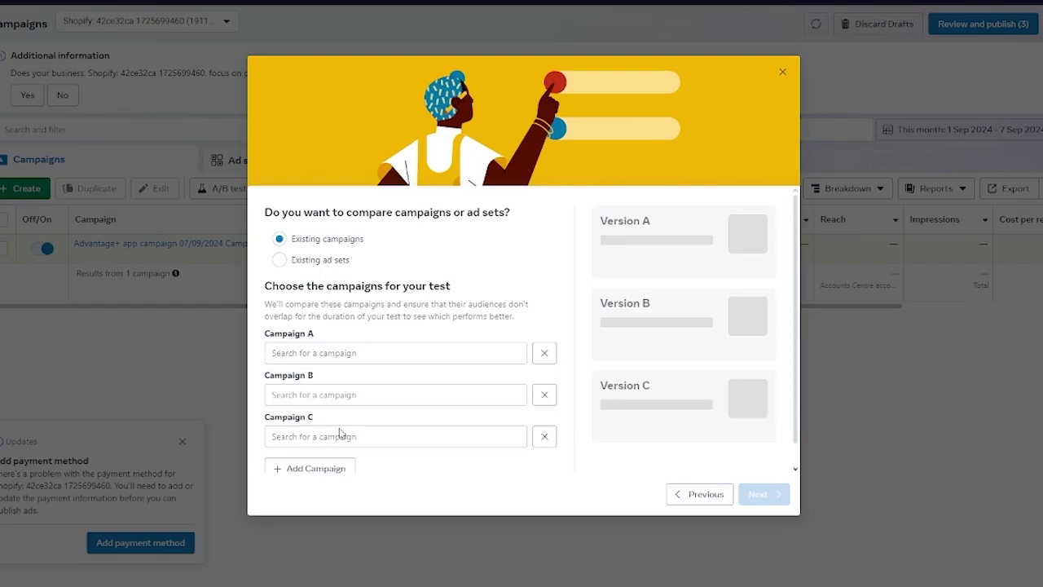
pyautogui.scroll(-1, 466, 411)
pyautogui.scroll(1, 466, 411)
pyautogui.click(781, 71)
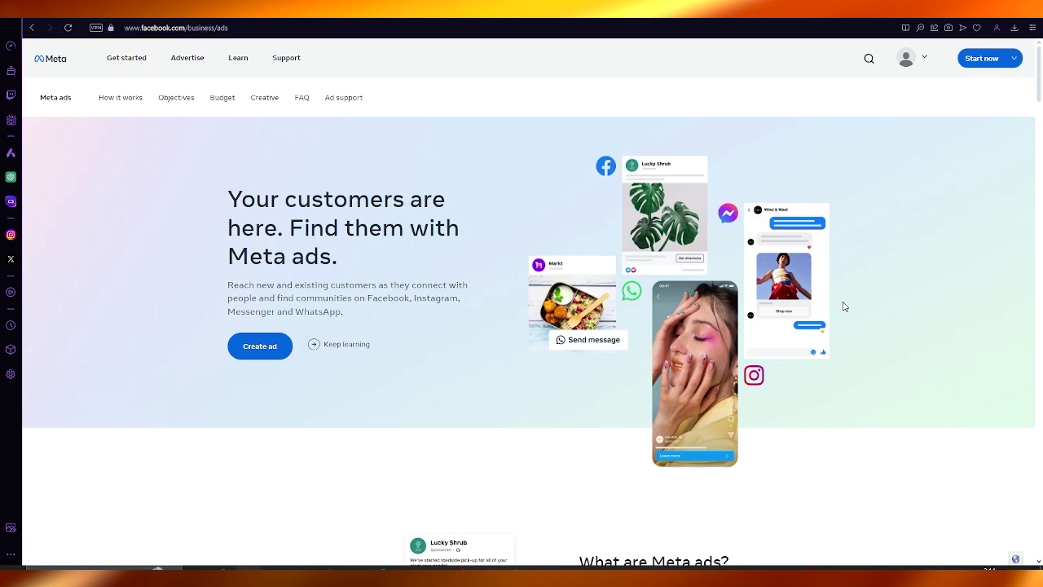
pyautogui.scroll(-8, 842, 303)
pyautogui.scroll(-15, 844, 306)
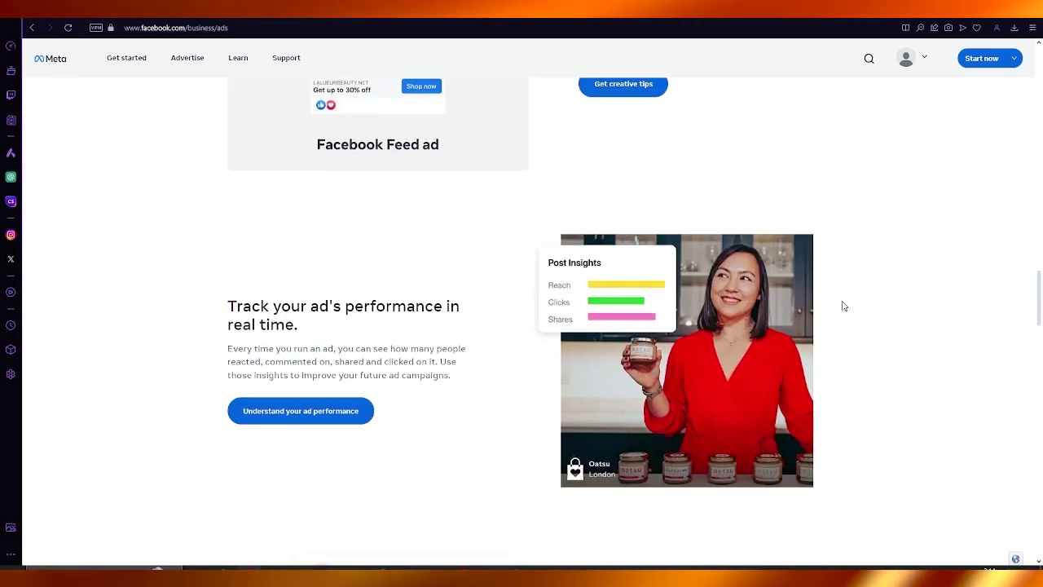
pyautogui.scroll(20, 843, 306)
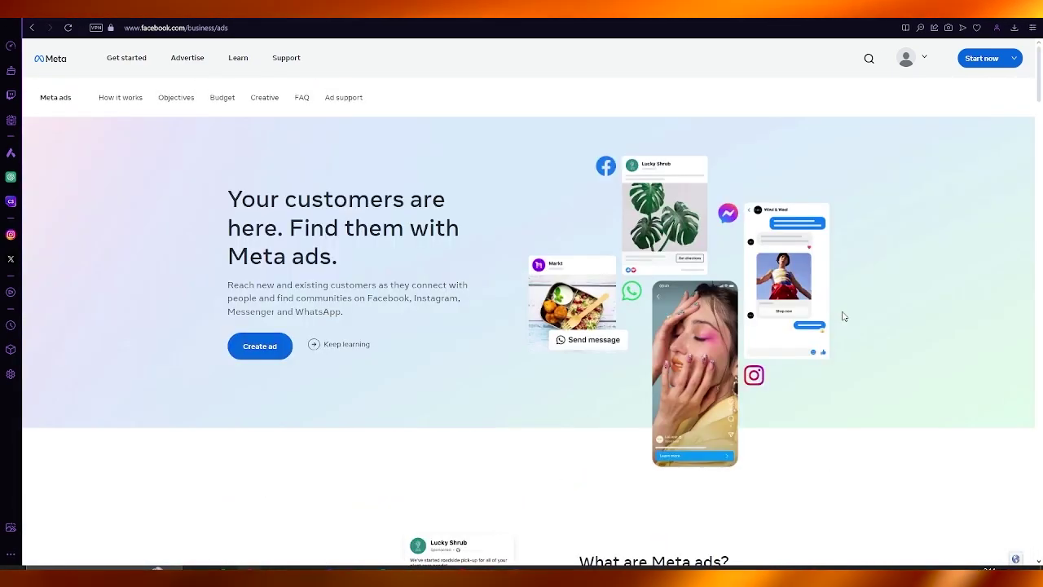